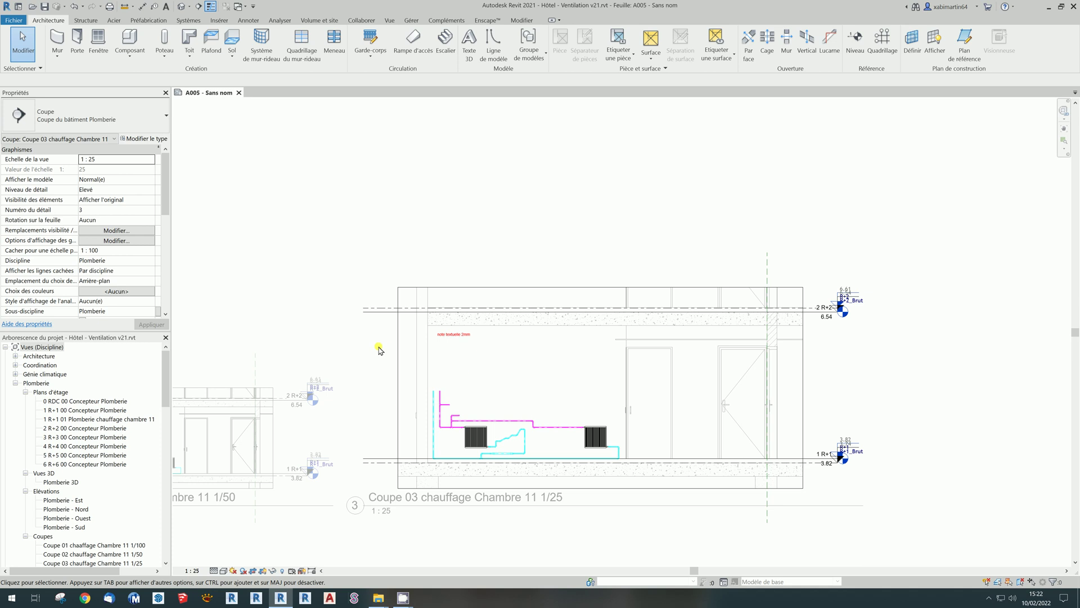
Examine the pipe types available for the horizontal magenta heating pipe between the two radiators in section Coupe 03
scroll(515, 422, "up", 2)
scroll(525, 423, "up", 1)
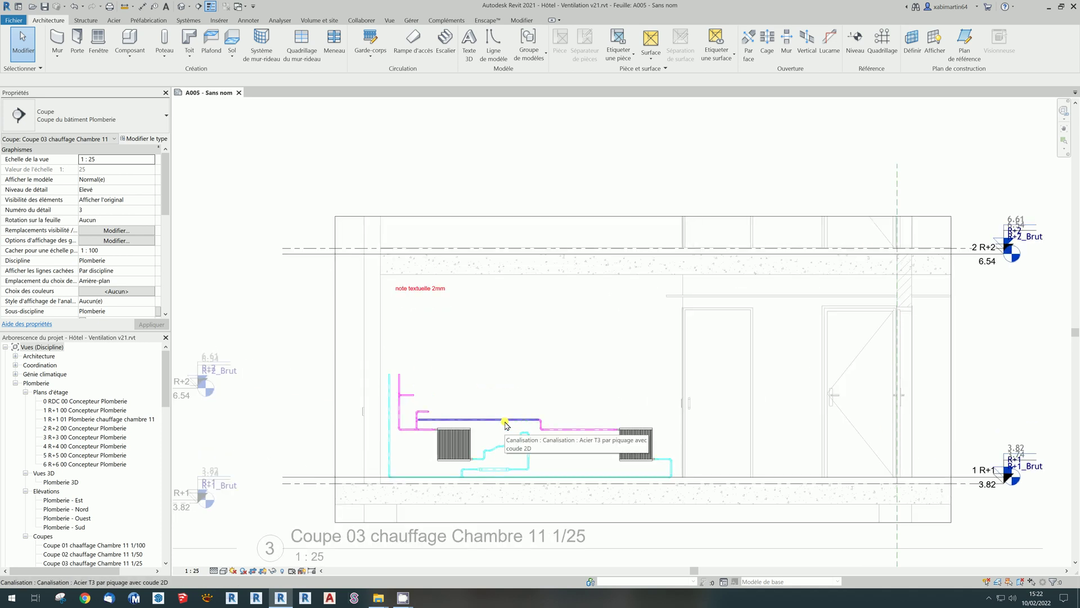
left_click(524, 422)
scroll(535, 420, "up", 2)
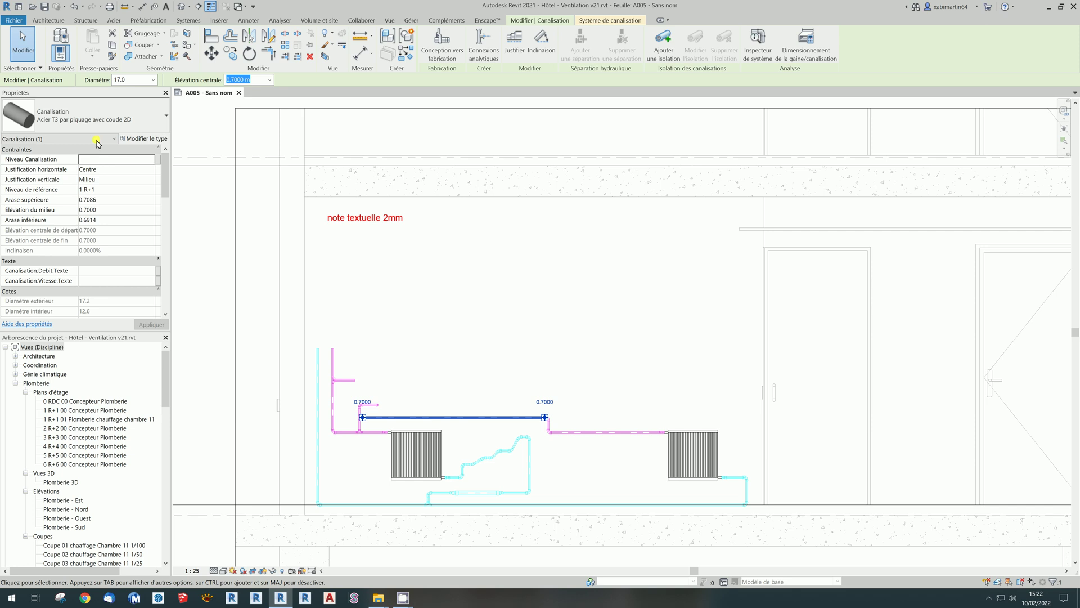
left_click(41, 115)
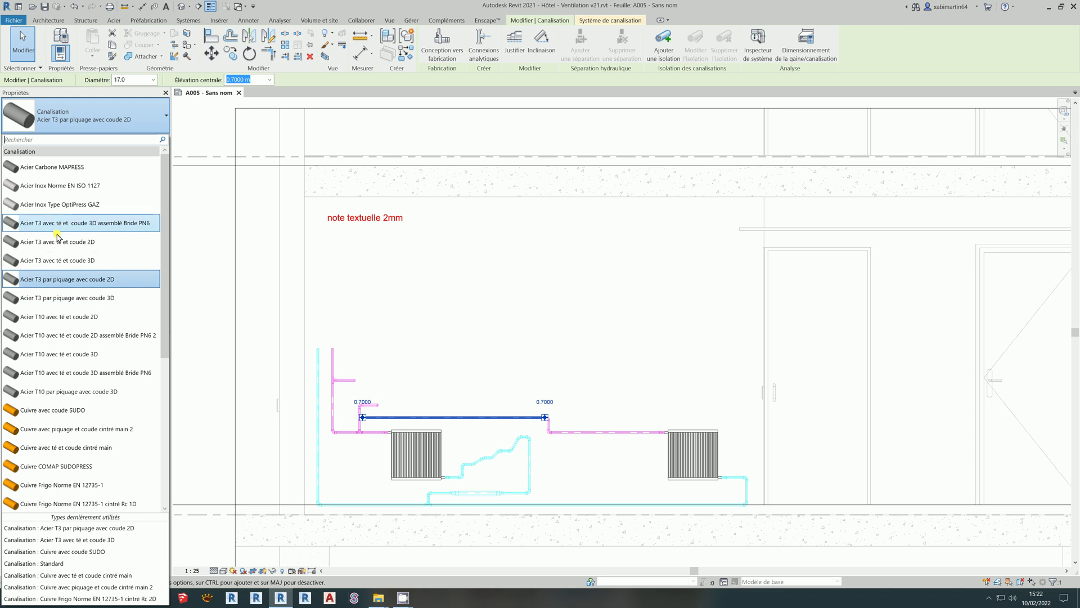
scroll(108, 340, "down", 1)
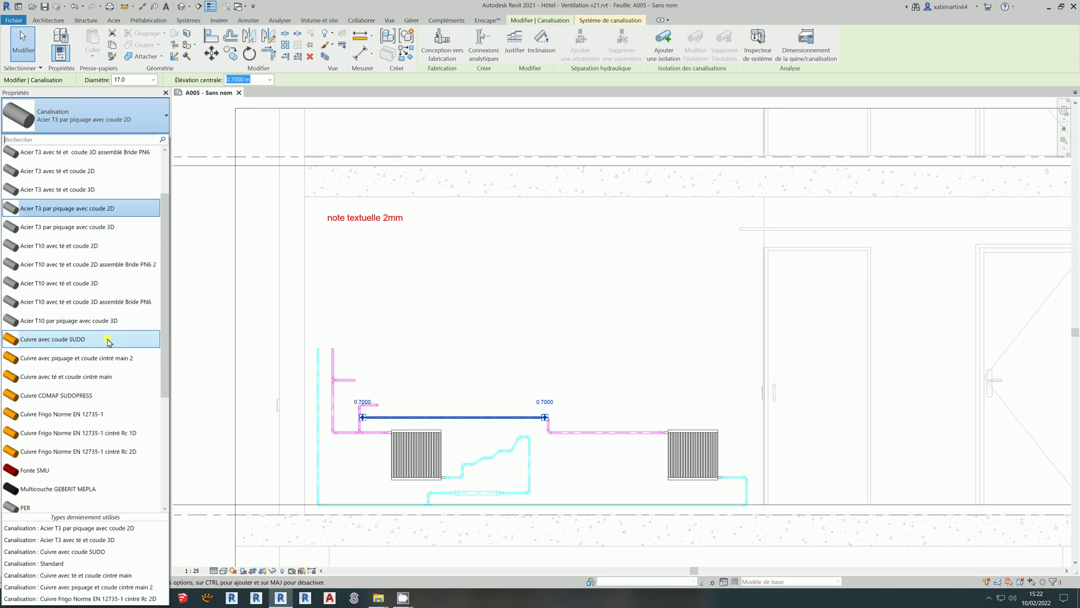
scroll(99, 315, "down", 1)
scroll(90, 289, "up", 2)
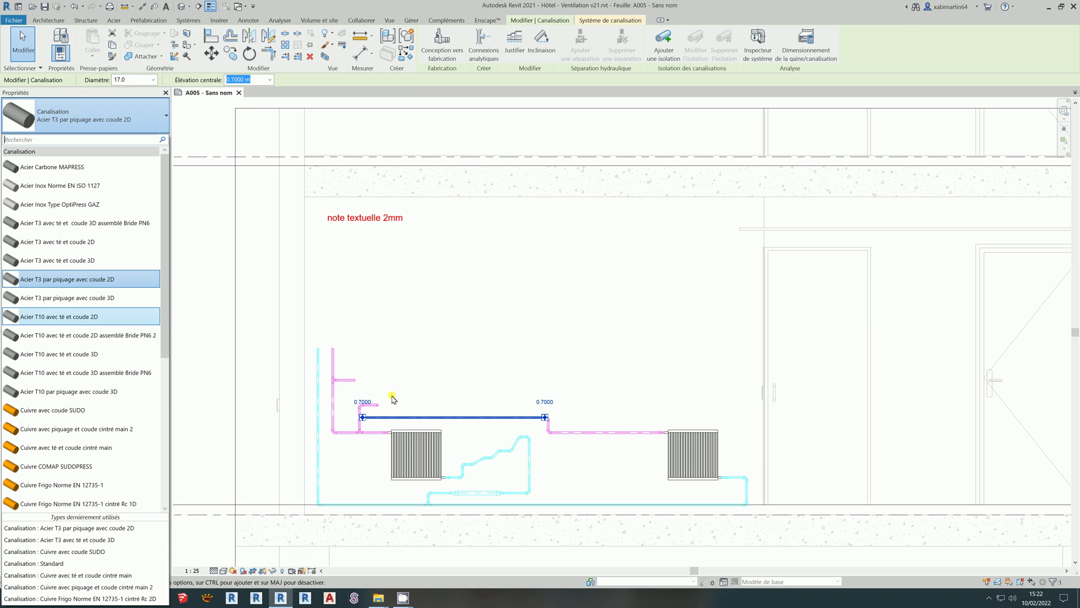
left_click(392, 374)
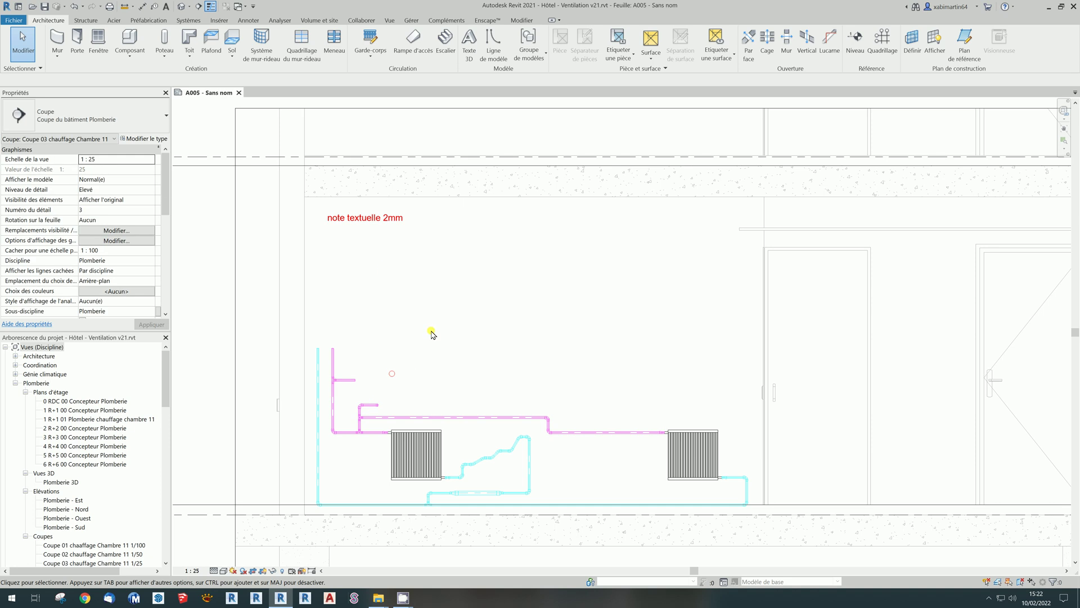
Open the template file Gabarit MEP XM 220203 v21.rte as a project
left_click(14, 21)
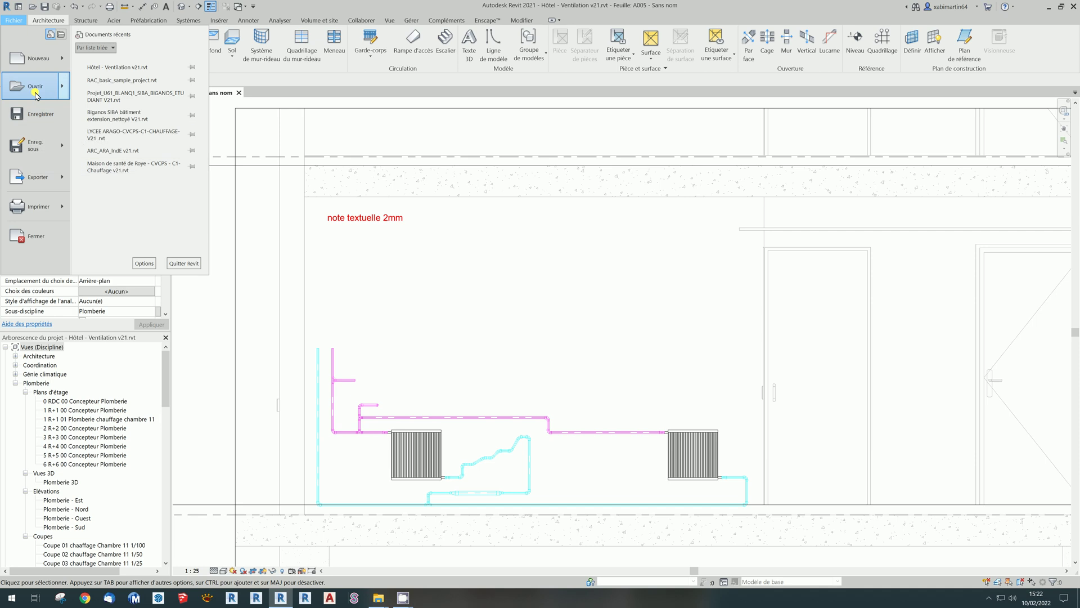
mouse_move(37, 89)
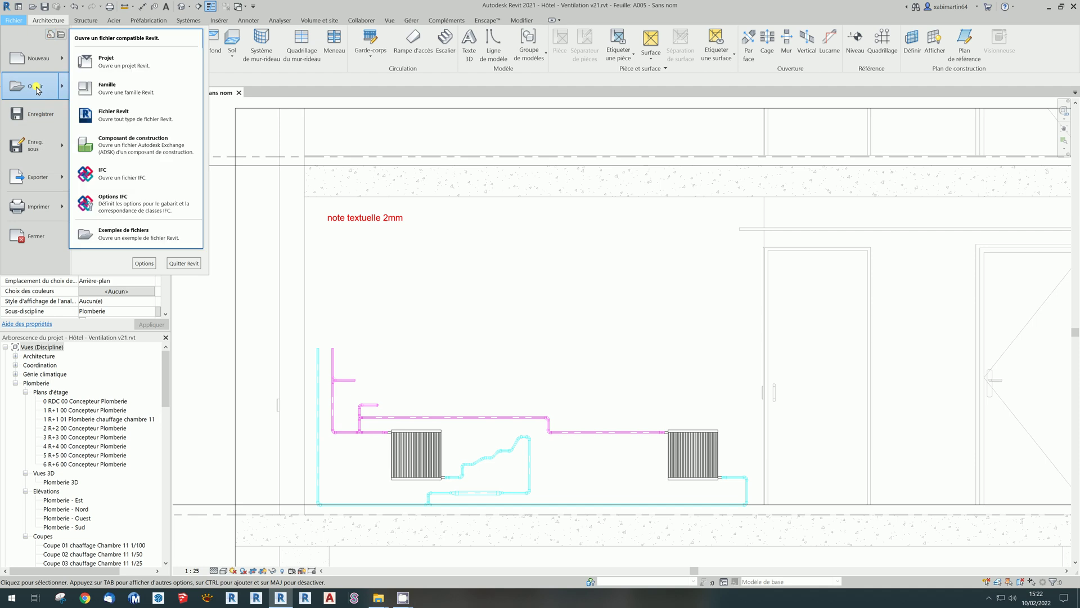
left_click(105, 63)
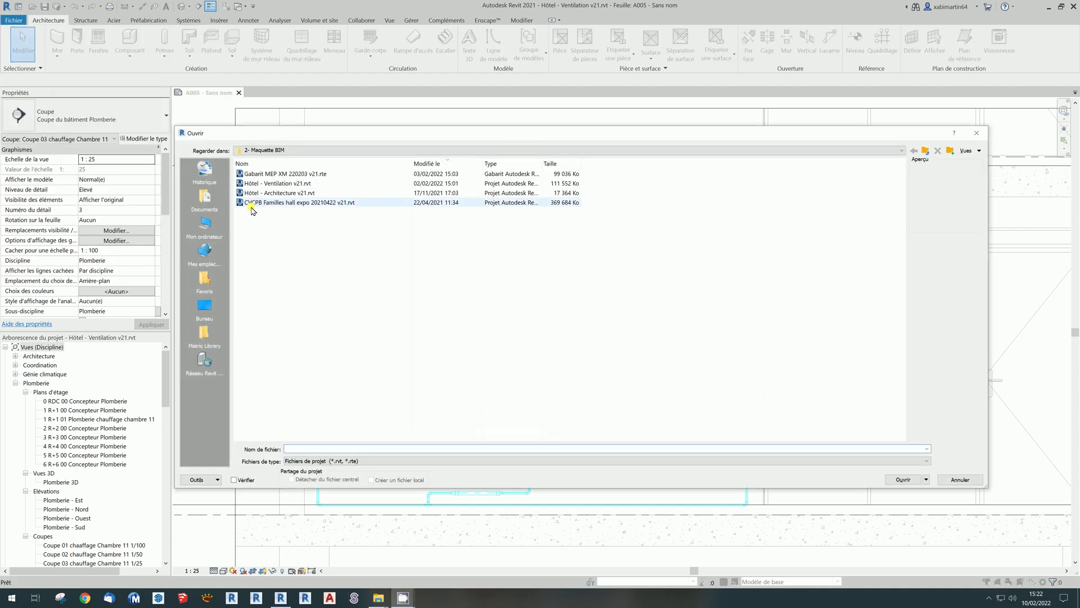
left_click(316, 176)
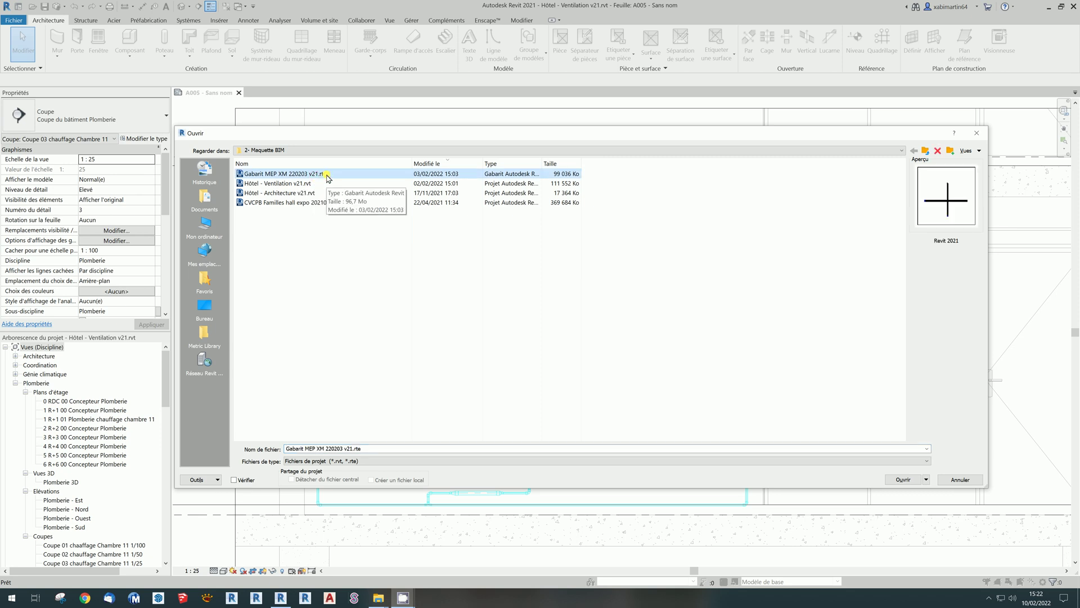
left_click(903, 480)
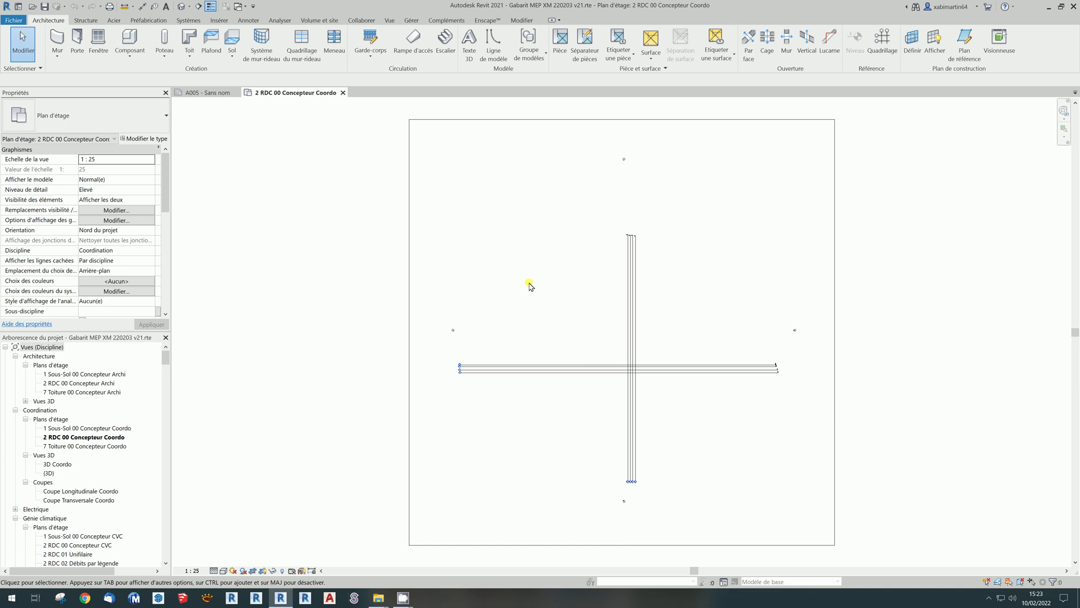
Return to sheet A005 and transfer all project standards from Gabarit MEP XM 220203 v21.rte, replacing the duplicate types
left_click(216, 96)
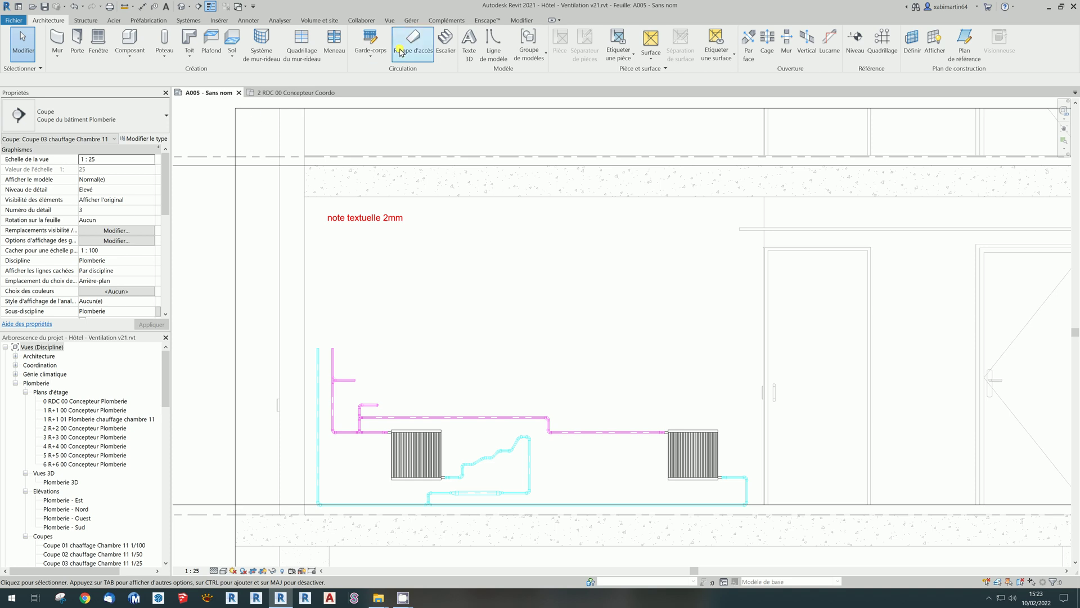
left_click(411, 21)
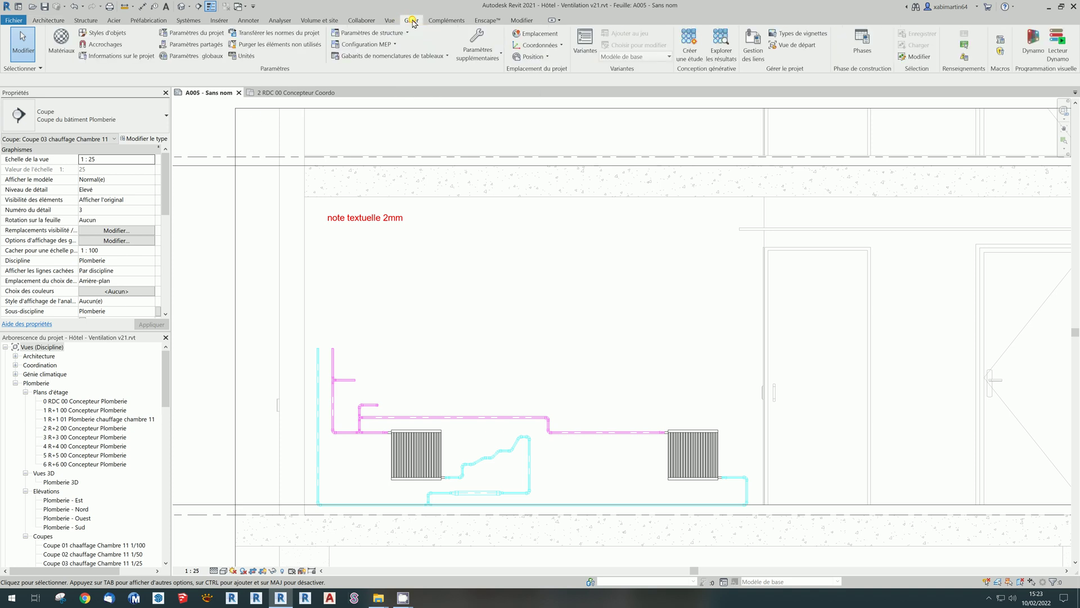
left_click(310, 36)
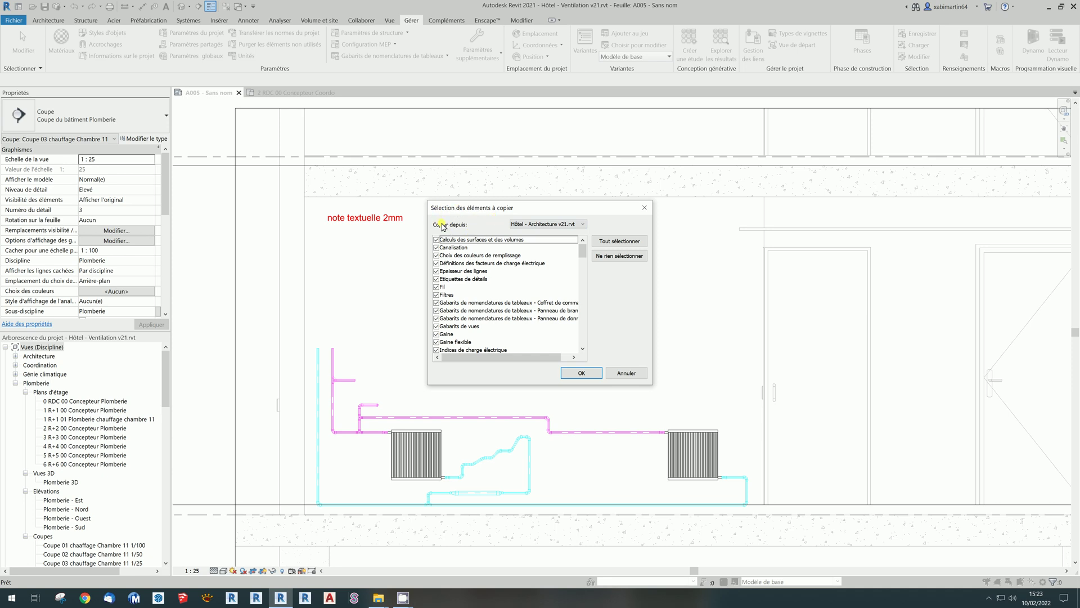
left_click(532, 224)
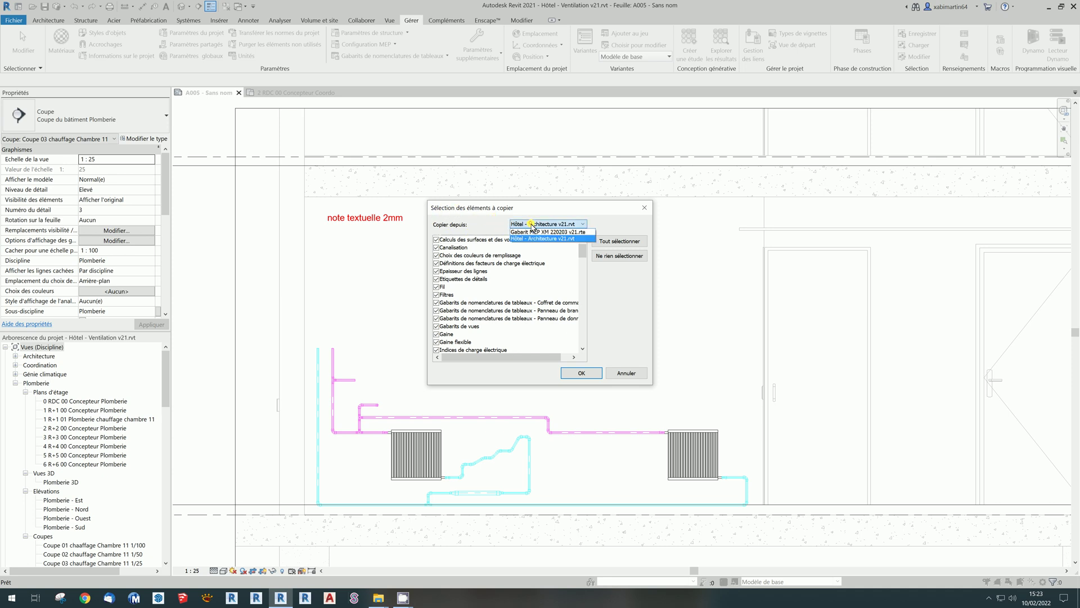
left_click(593, 232)
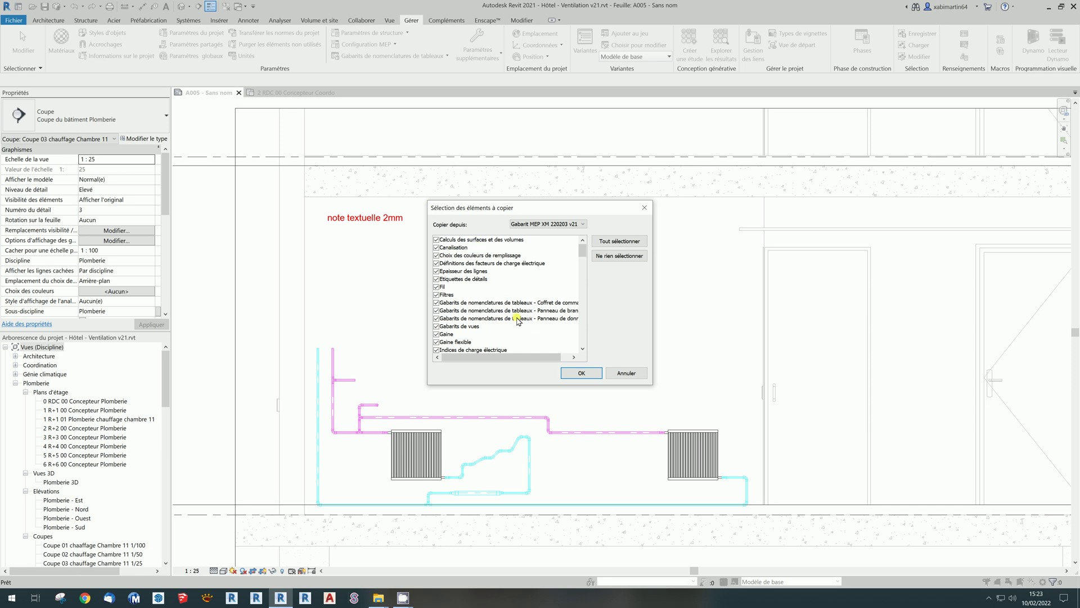
scroll(518, 322, "down", 6)
scroll(524, 322, "down", 12)
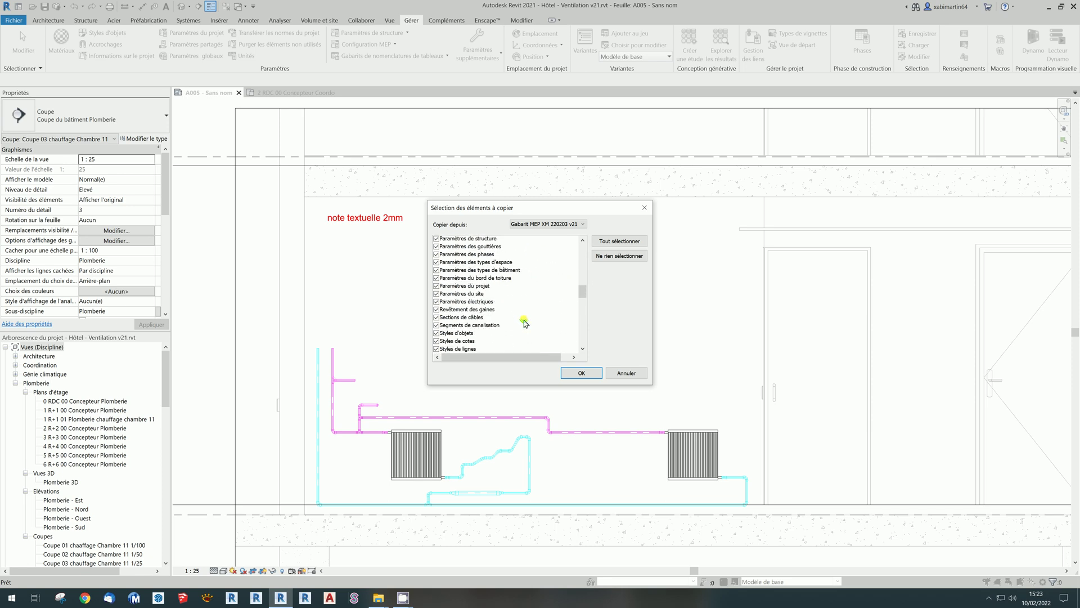
left_click(582, 373)
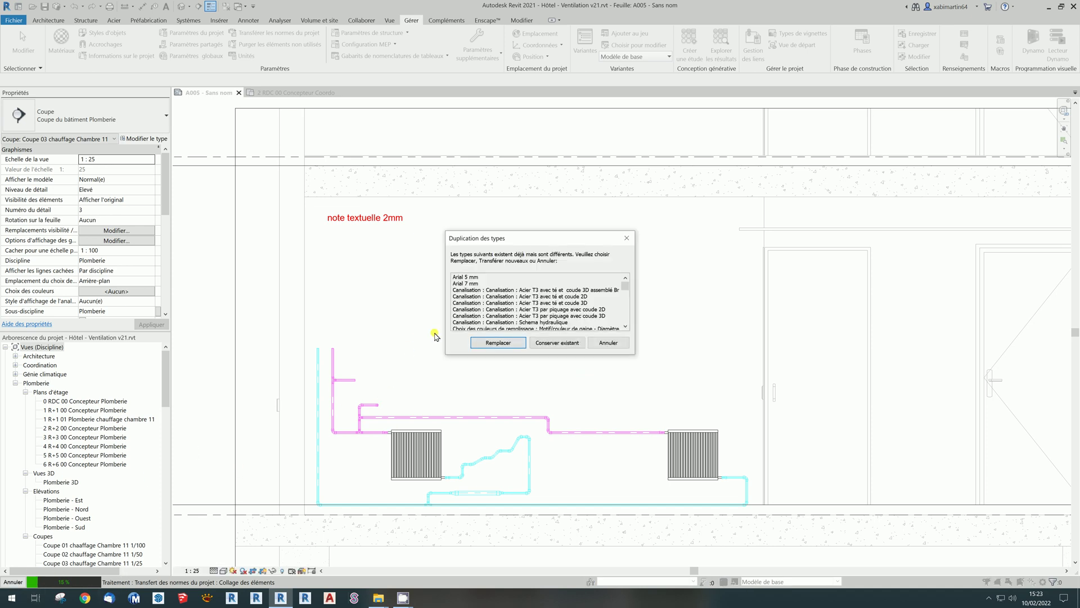
left_click(499, 342)
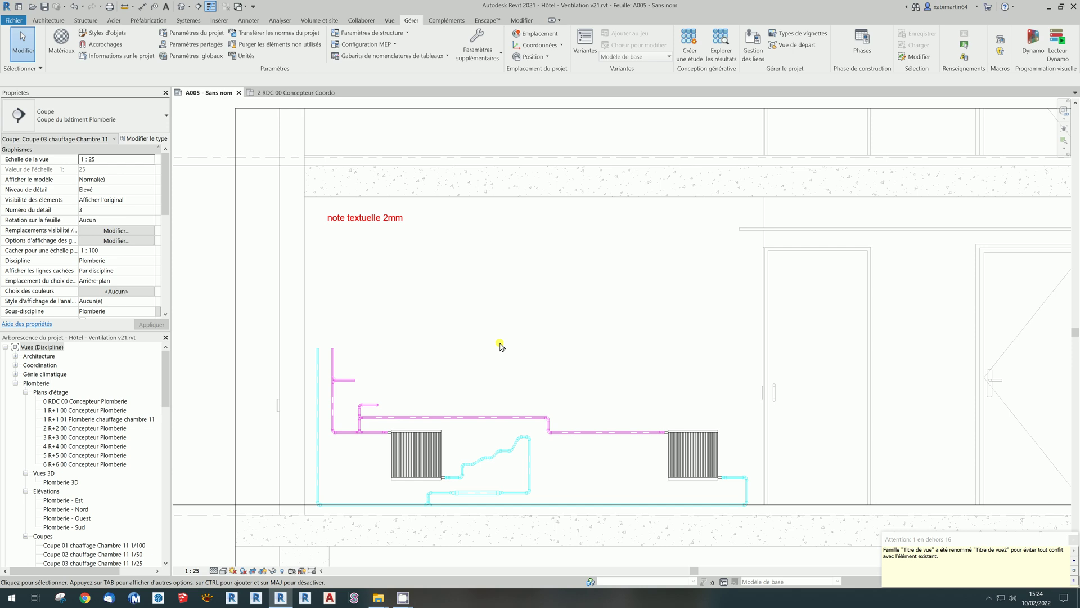
left_click(1073, 542)
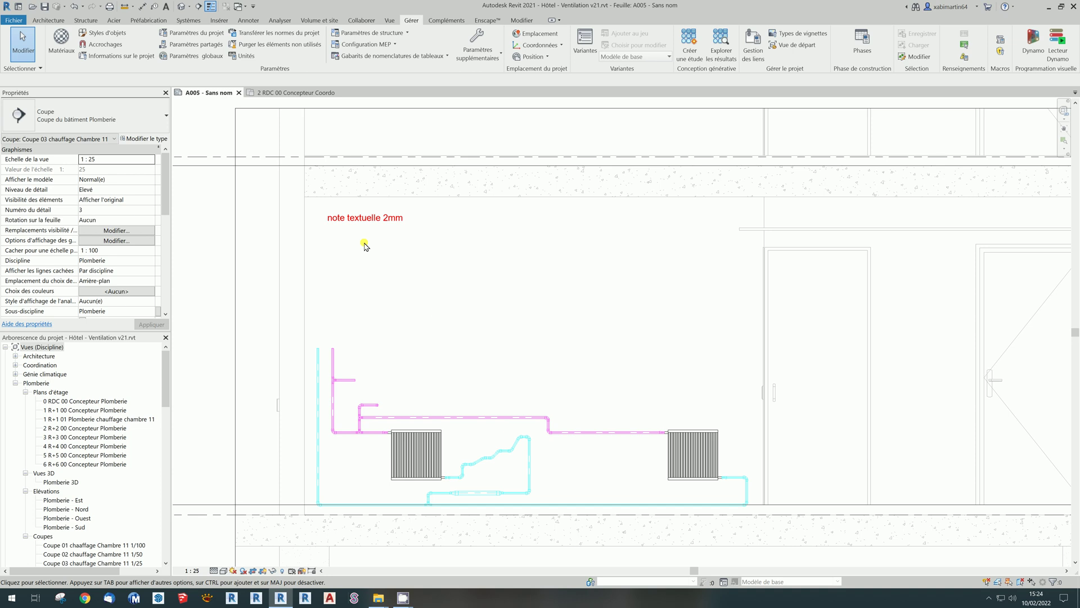
Check the updated list of pipe types for the horizontal magenta pipe, including the new copper types, without changing its type
left_click(426, 418)
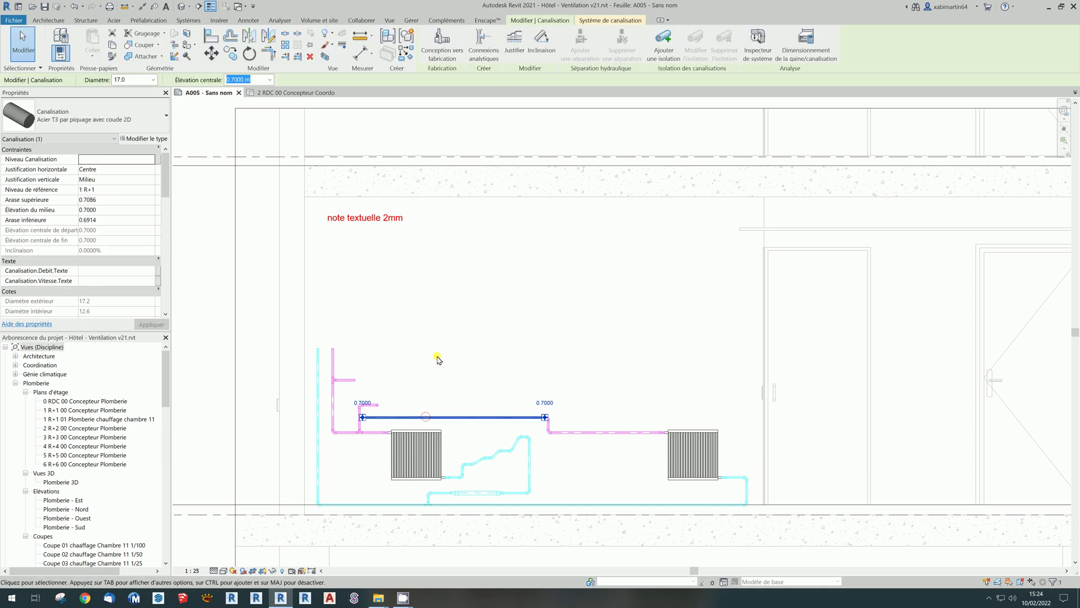
left_click(110, 118)
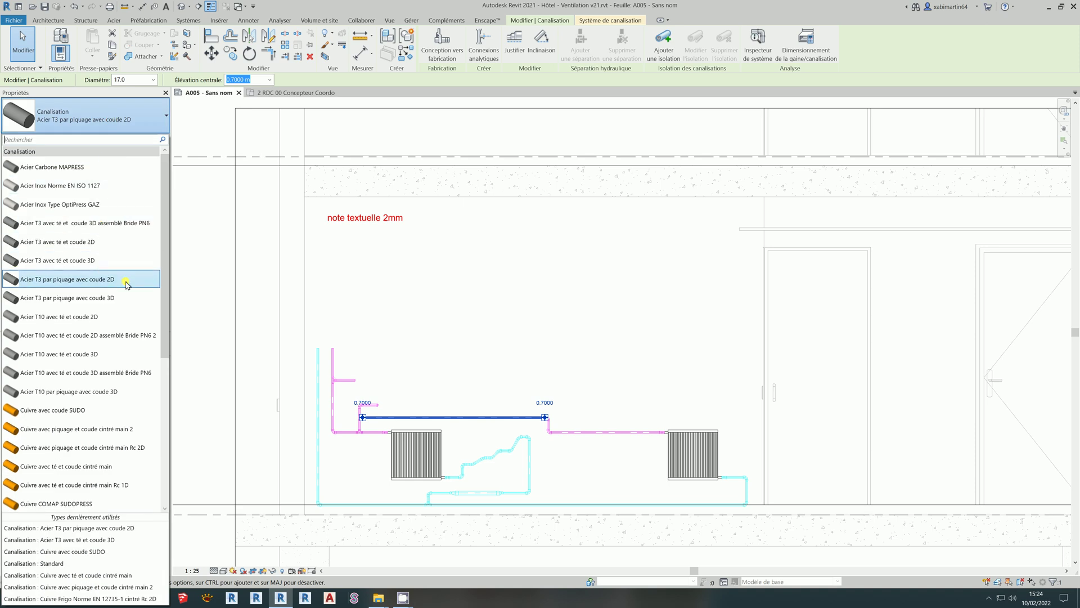
scroll(127, 285, "down", 2)
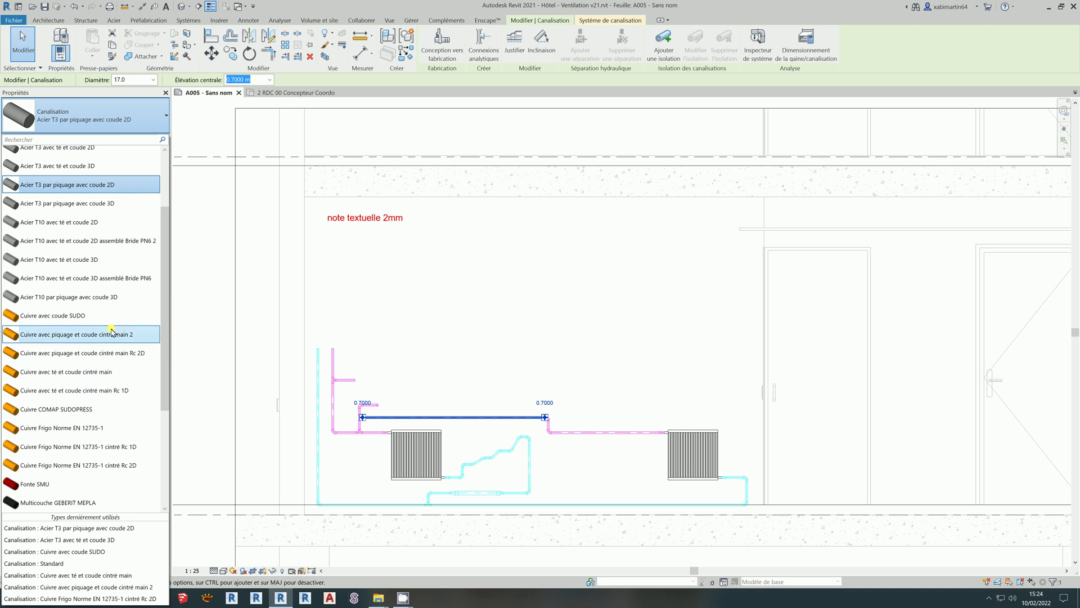
scroll(111, 329, "up", 2)
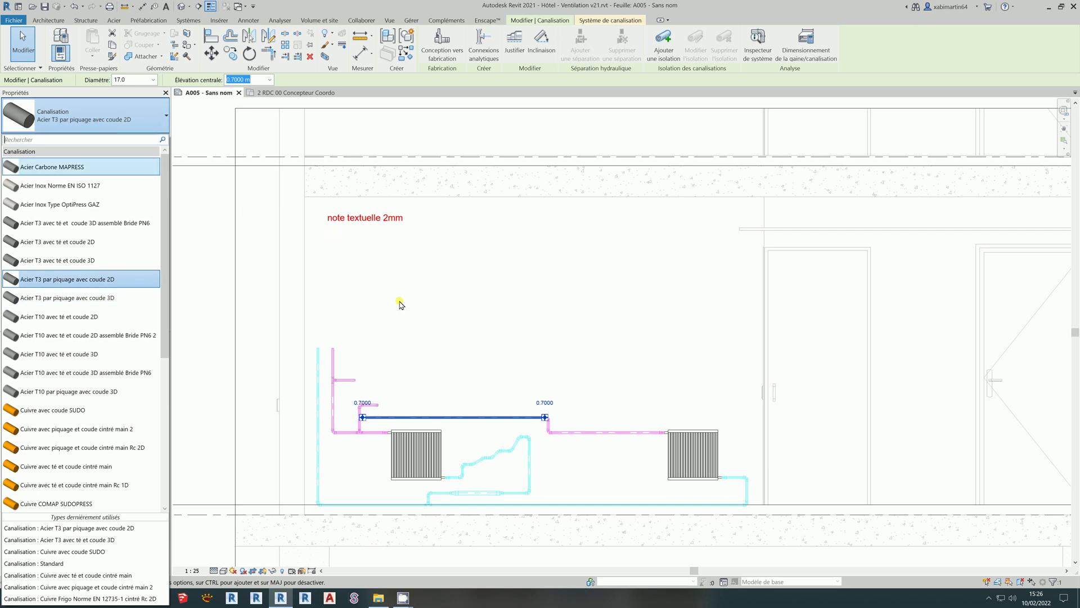
left_click(402, 306)
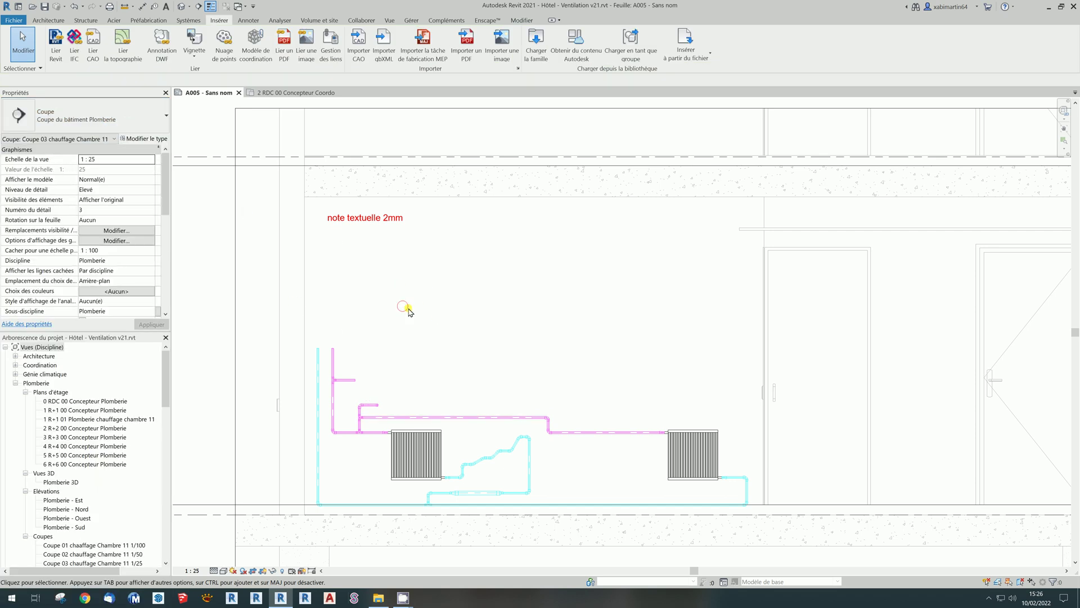
Start loading a family into the project and copy the path of the 2- Maquette BIM folder from File Explorer
scroll(490, 341, "down", 1)
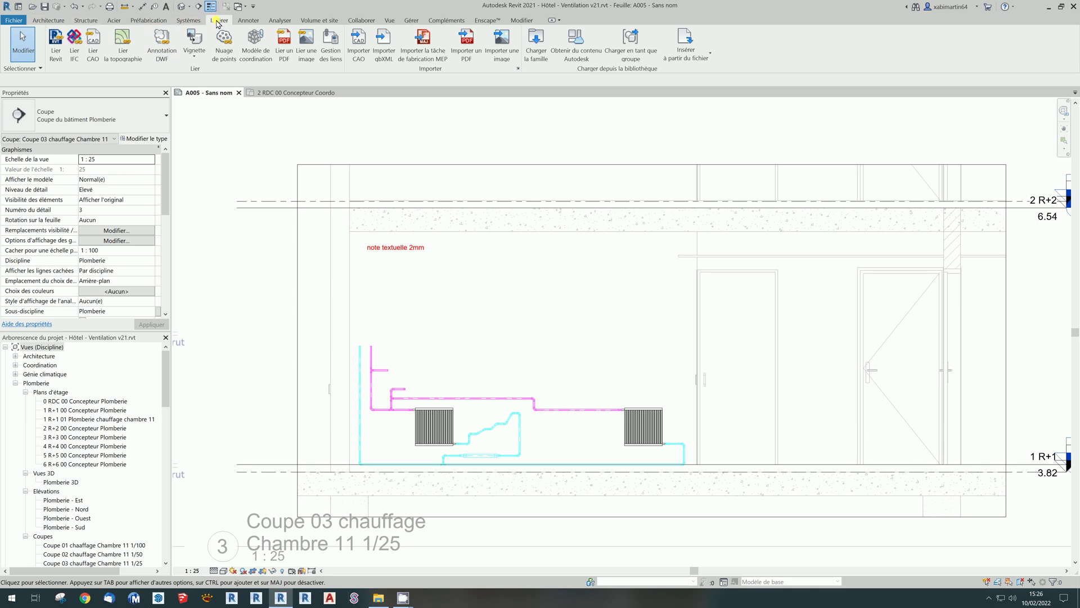
left_click(545, 61)
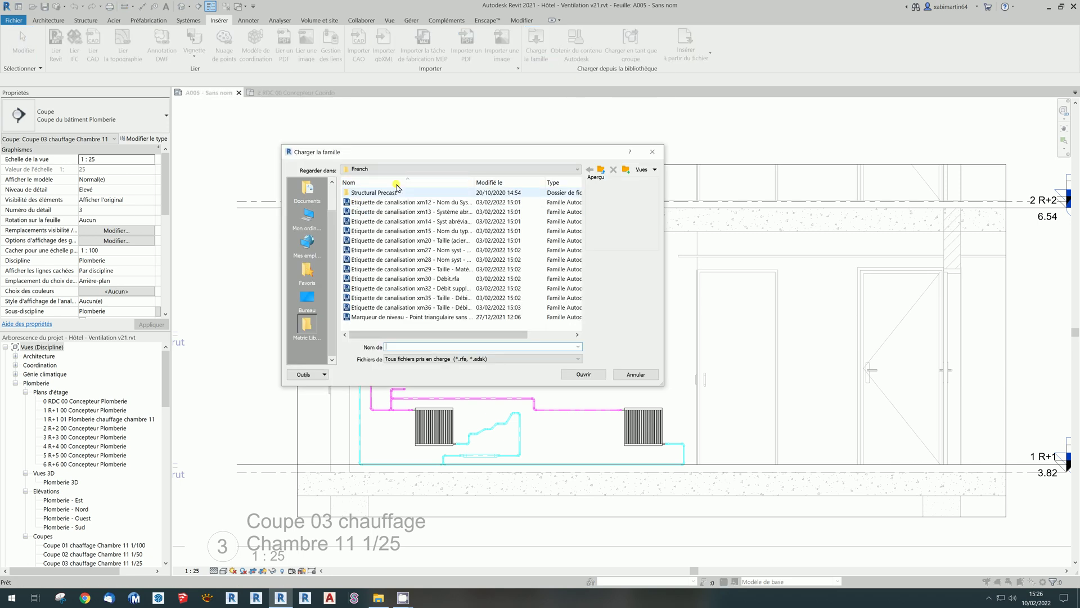
left_click(382, 169)
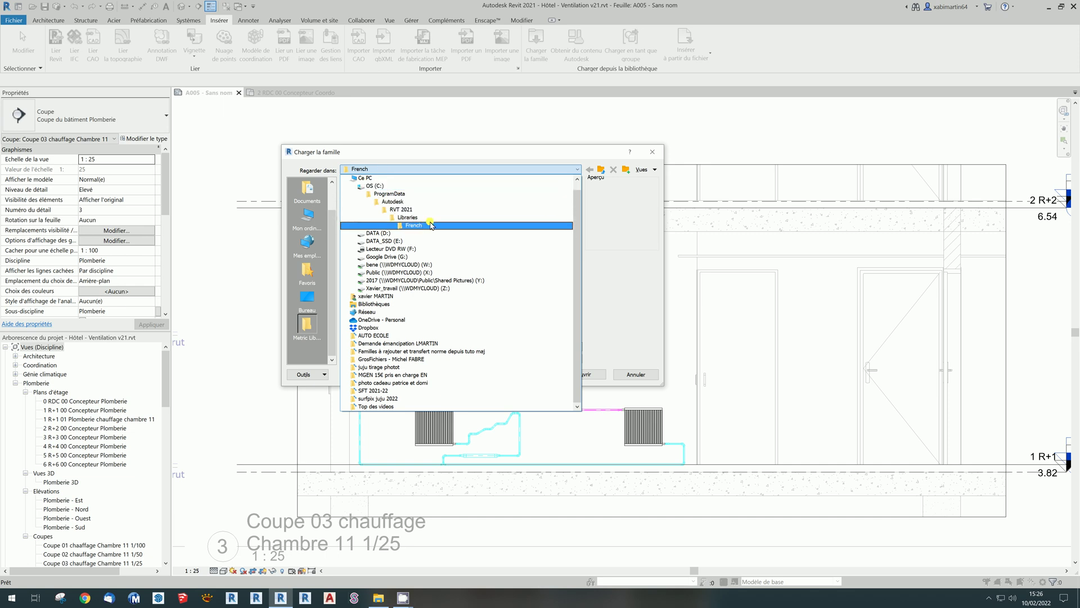
key("alt+Tab")
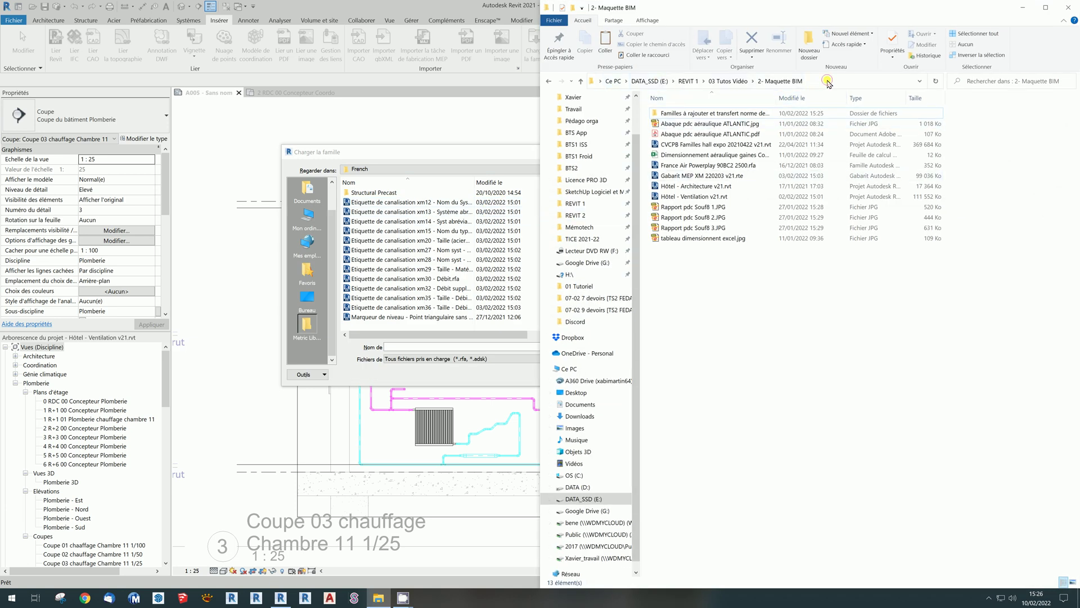
left_click(827, 82)
key("ctrl+c")
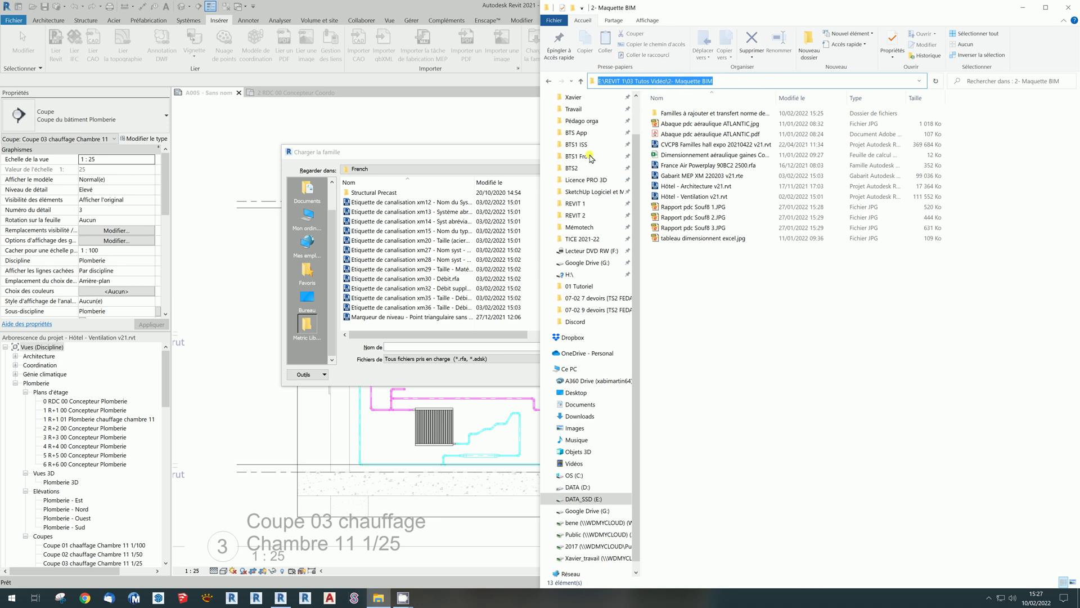
Go to the copied path in the family loading dialog and open the folder "Familles à rajouter et transfert norme depuis tuto maj"
left_click(409, 347)
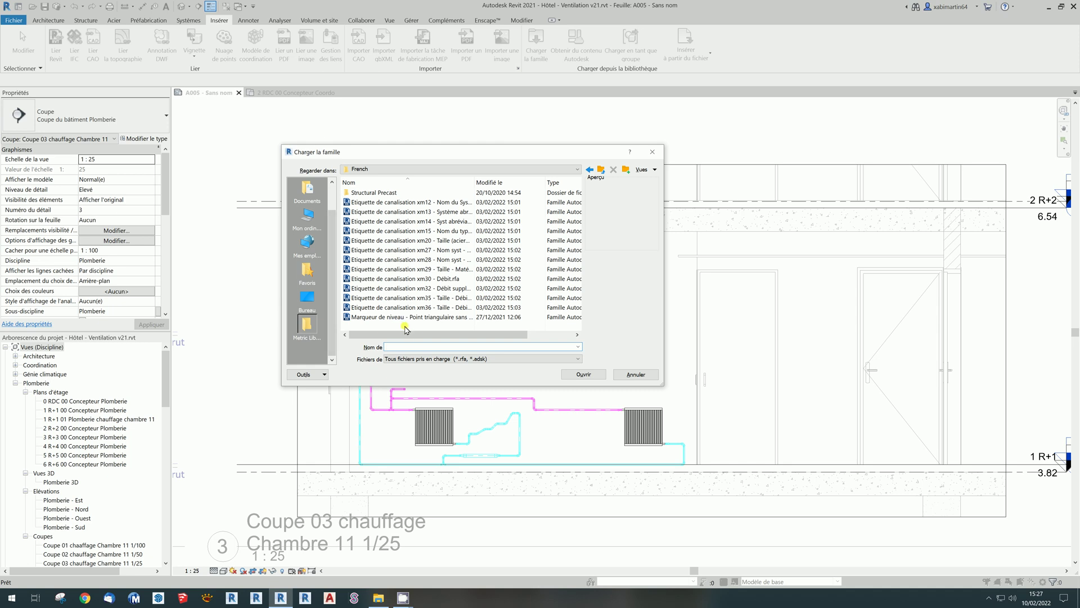
key("ctrl+v")
key("Return")
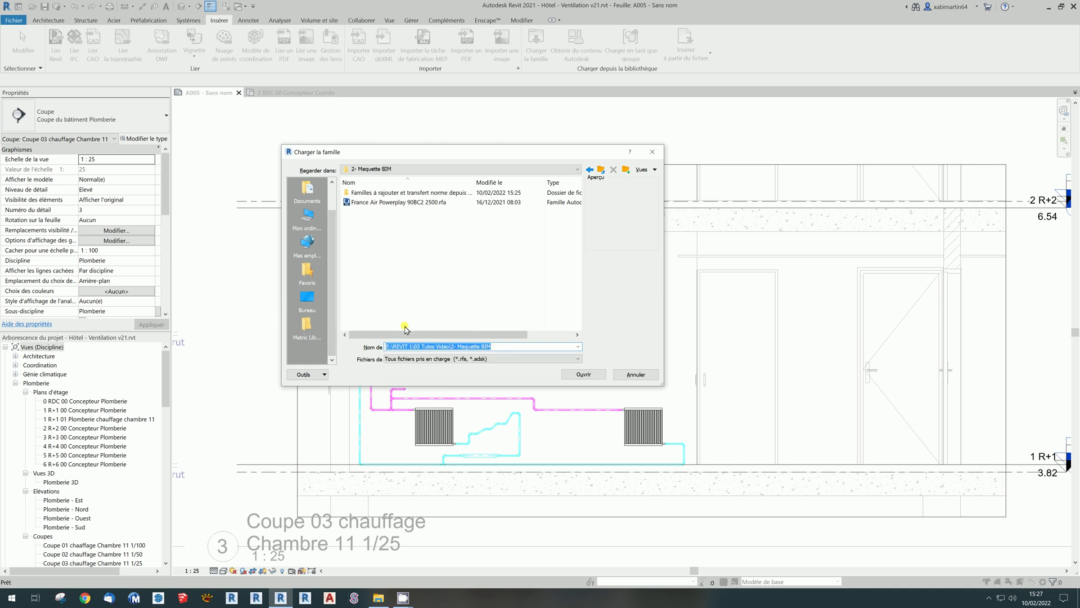
double_click(373, 194)
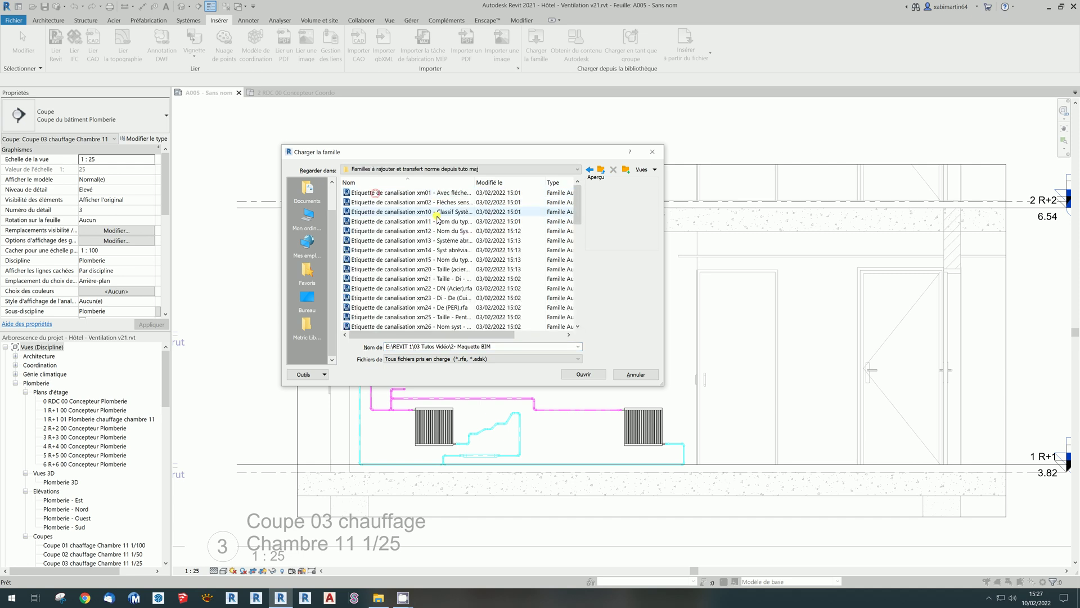
Load all the pipe and duct tag families in the open folder into the project
left_click(394, 194)
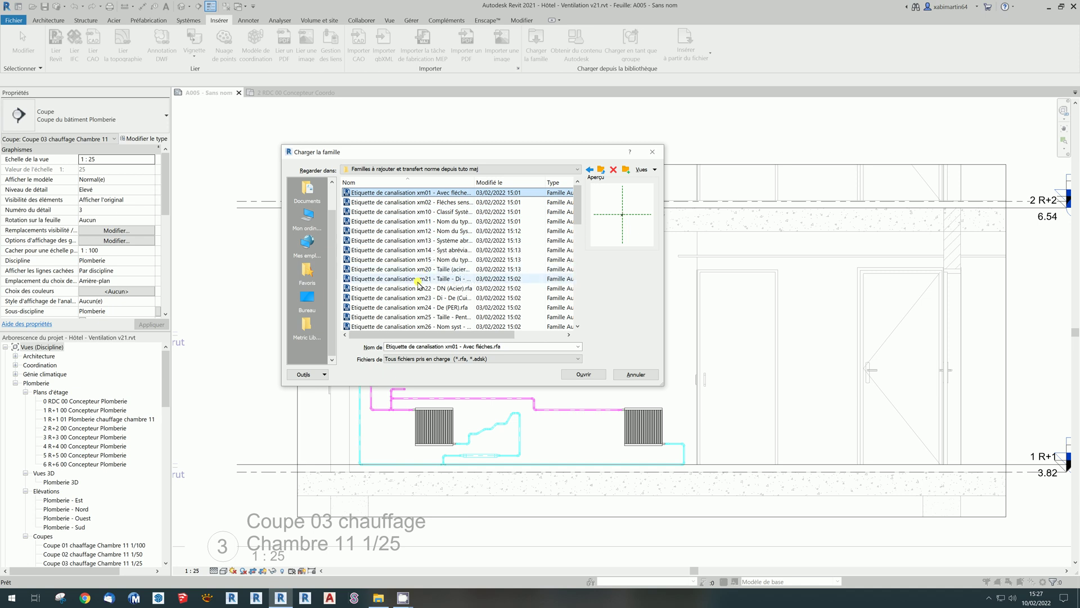
scroll(419, 279, "down", 1)
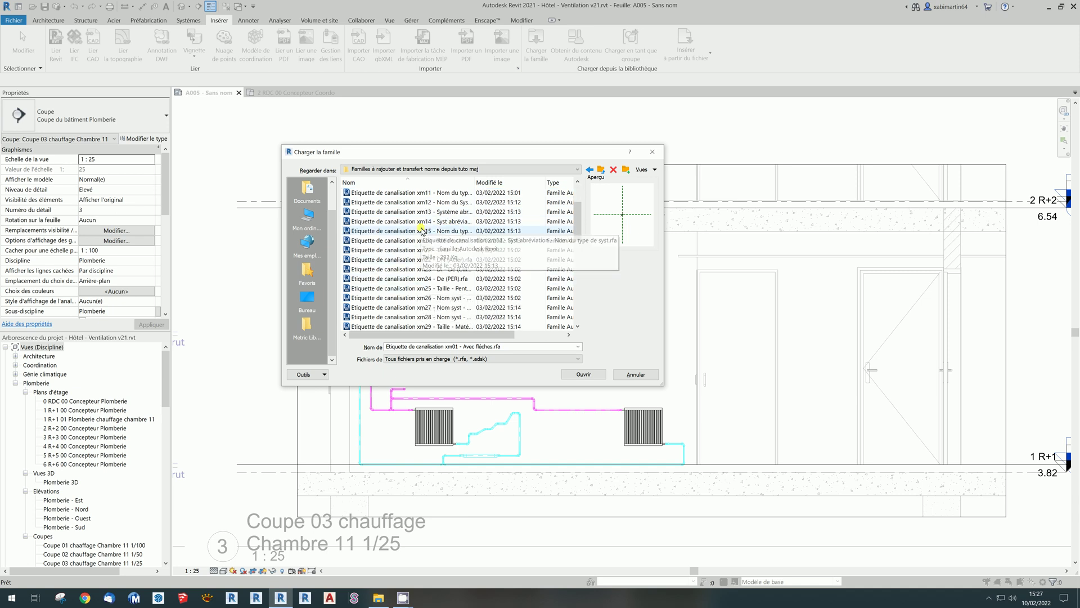
scroll(421, 236, "down", 5)
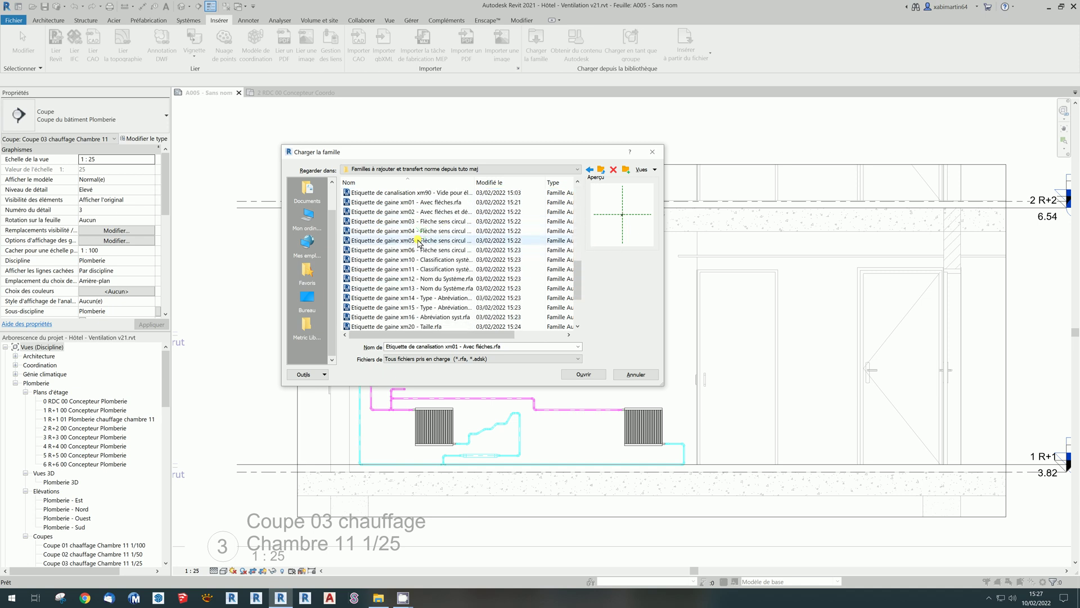
scroll(419, 243, "down", 3)
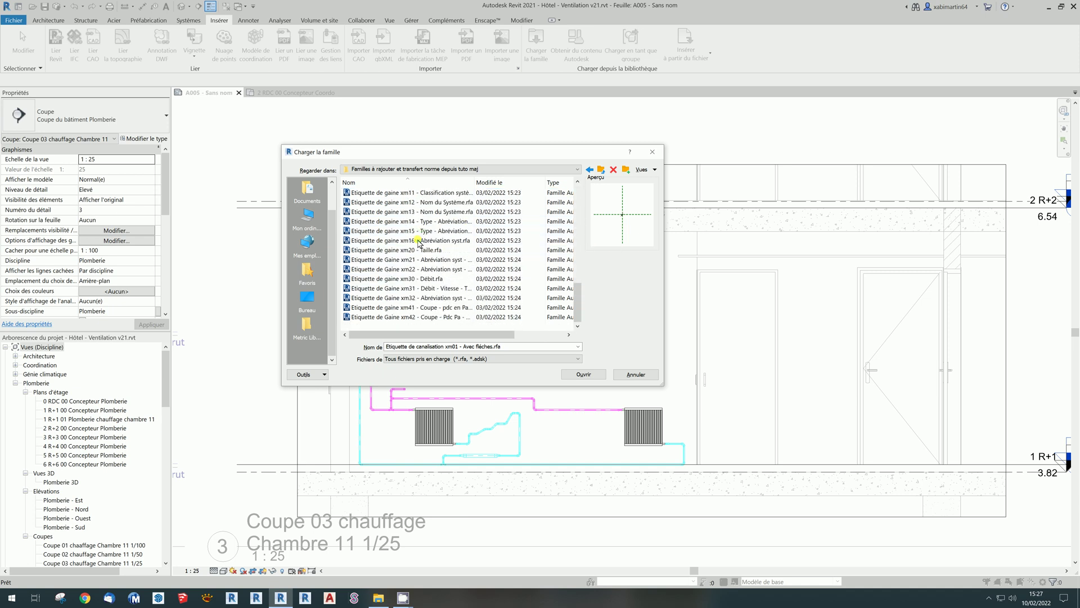
left_click(407, 317)
key("ctrl+a")
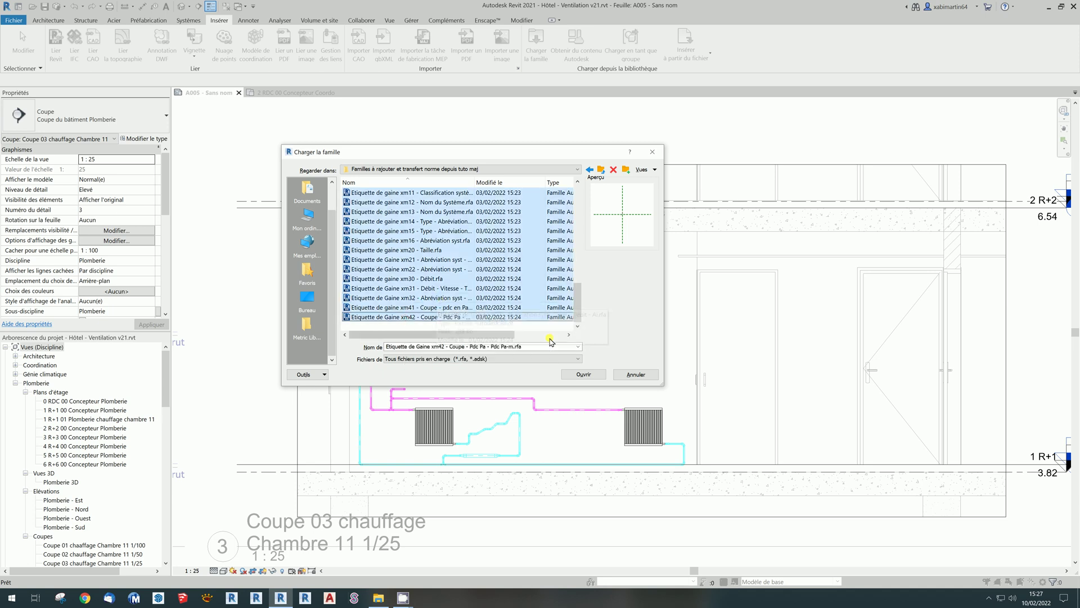
left_click(585, 375)
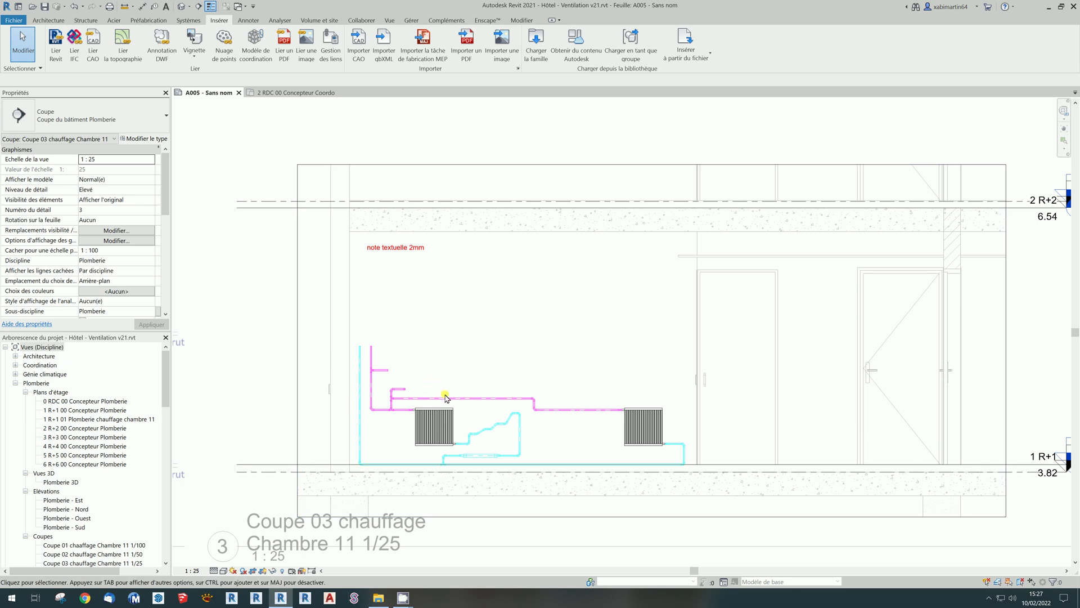
Tag by category the horizontal magenta pipe above the left radiator, with an attached leader
scroll(433, 397, "up", 2)
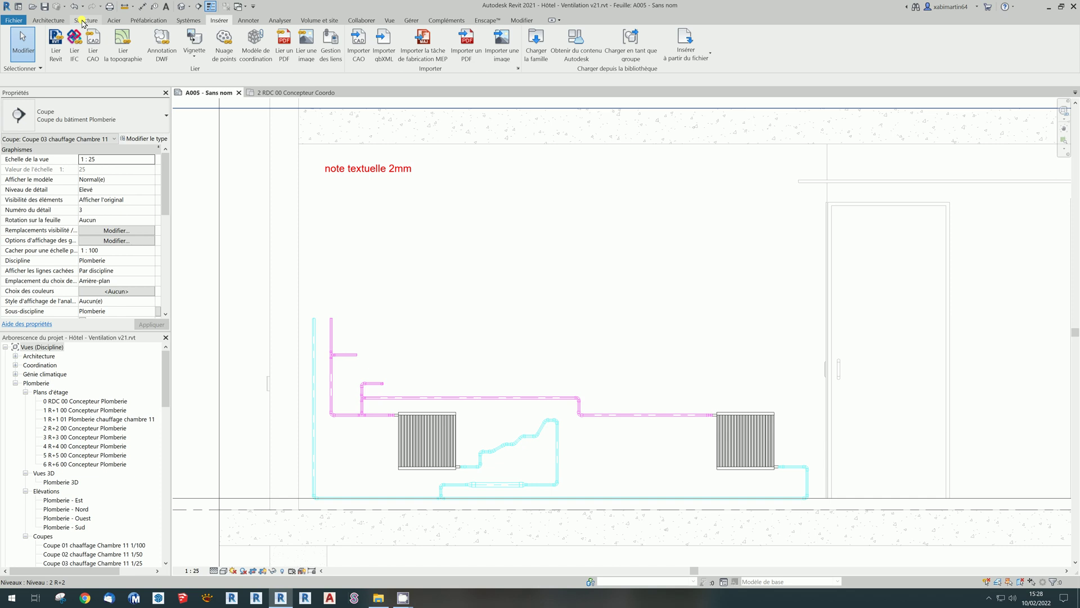
left_click(251, 24)
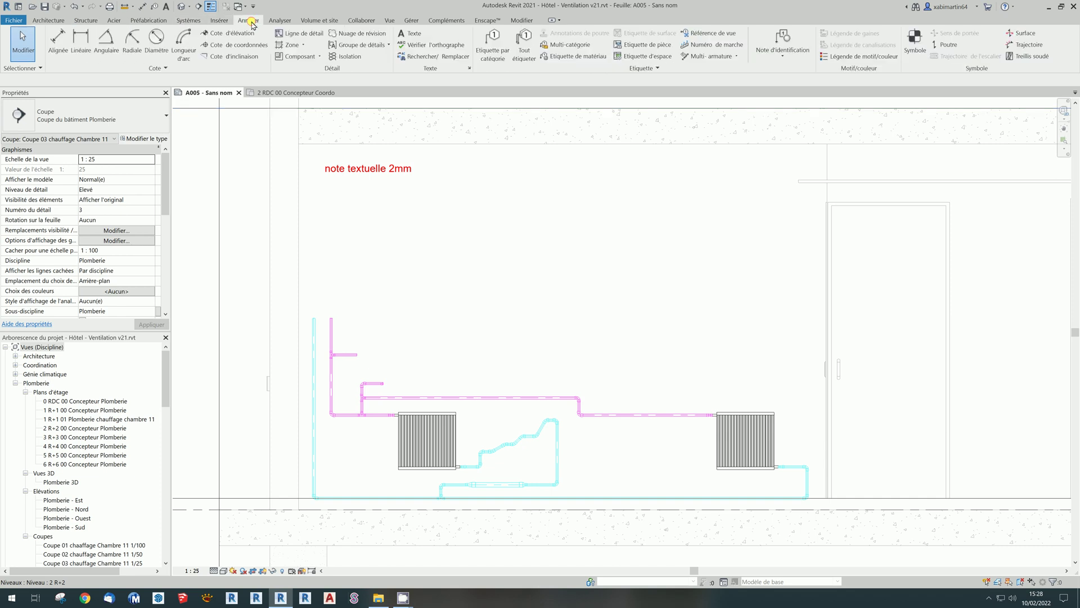
left_click(512, 51)
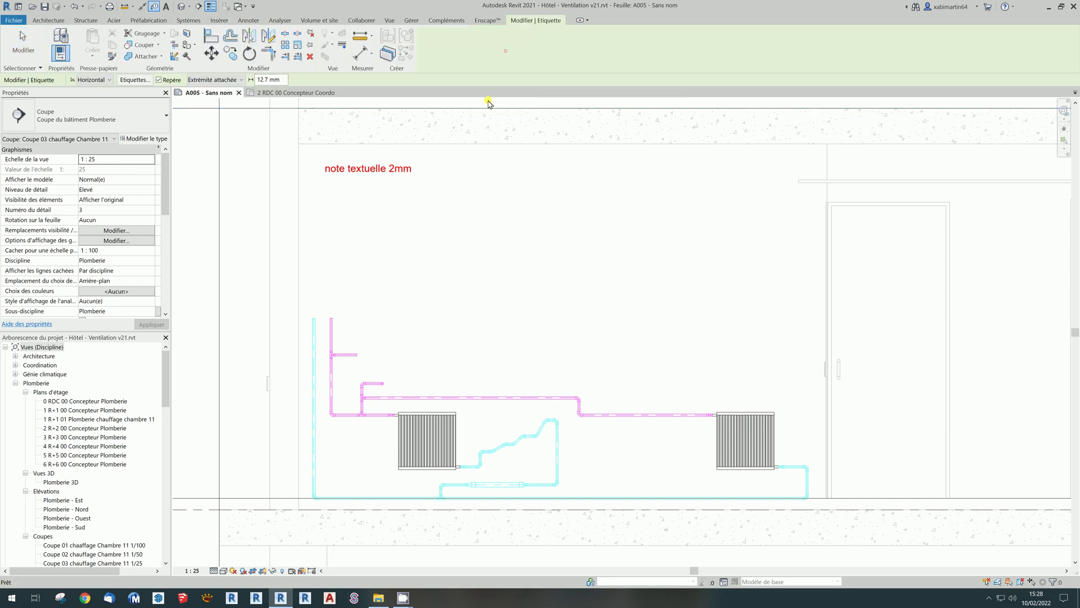
left_click(437, 399)
key("Escape")
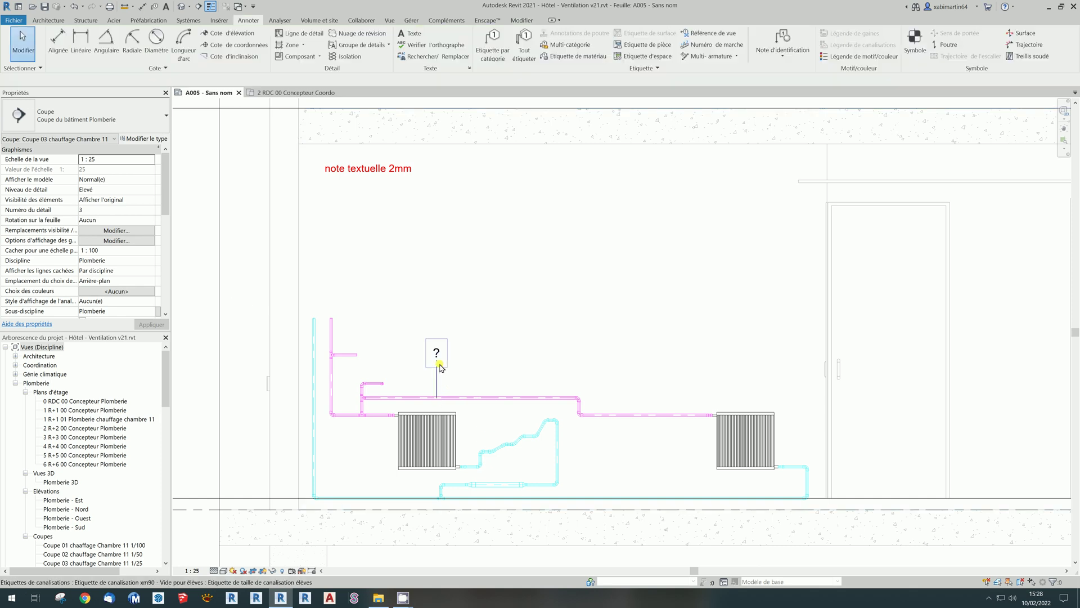
Change the new pipe tag's type to "Etiquette classif Système" from the family Etiquette de canalisation xm10 - Classif Système
left_click(438, 366)
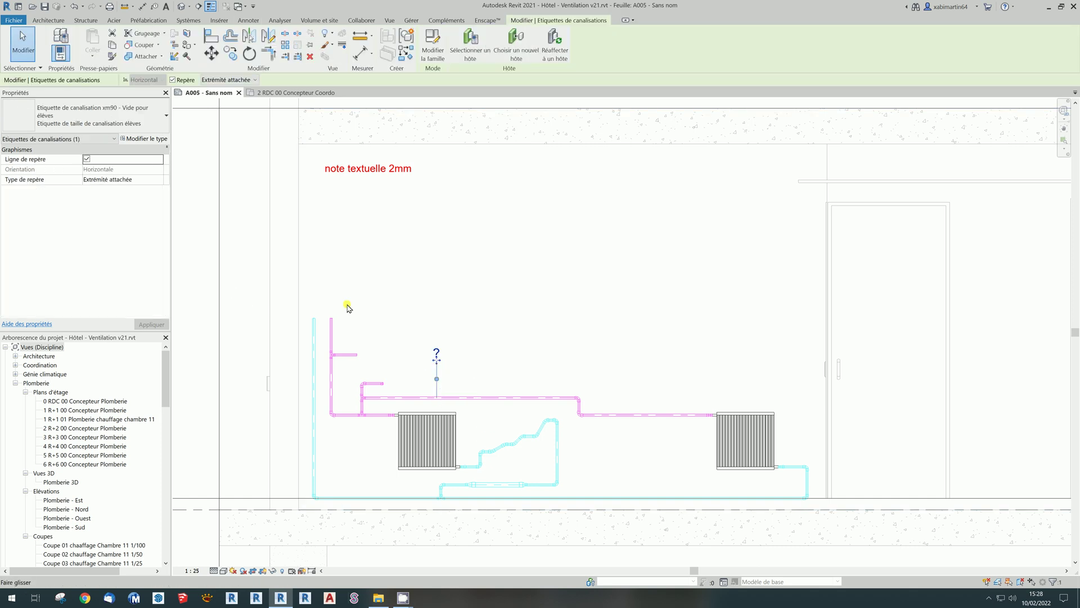
left_click(89, 121)
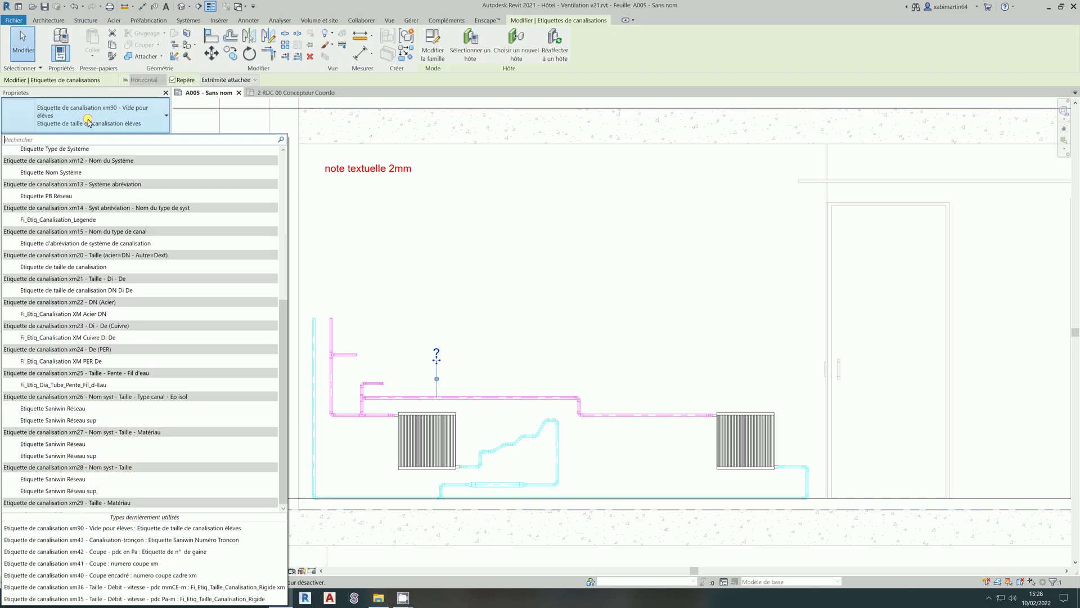
scroll(84, 266, "up", 2)
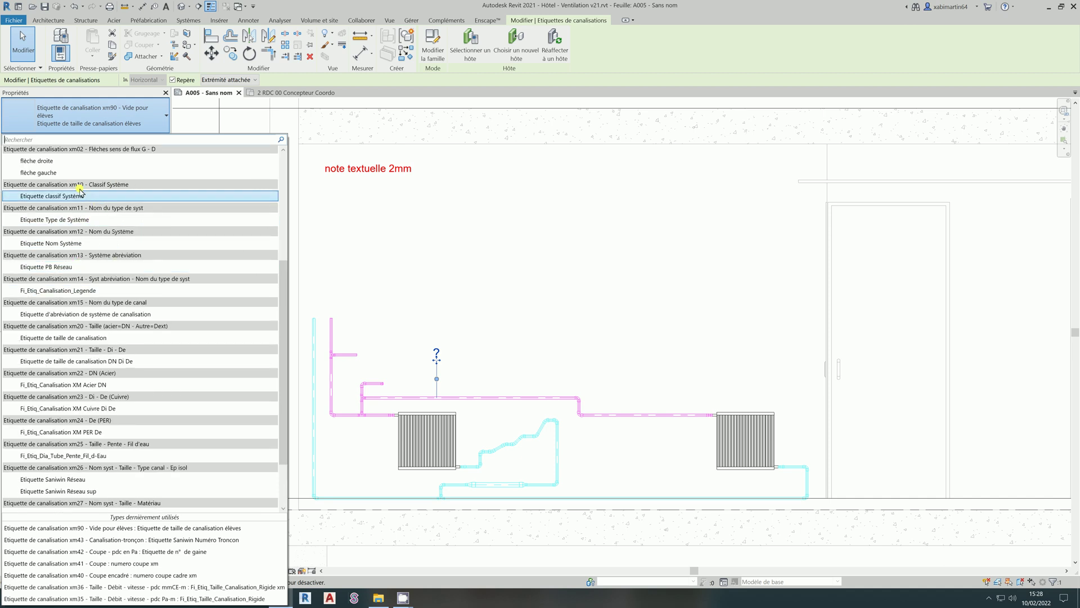
key("Down")
key("Down")
key("Down")
key("Down")
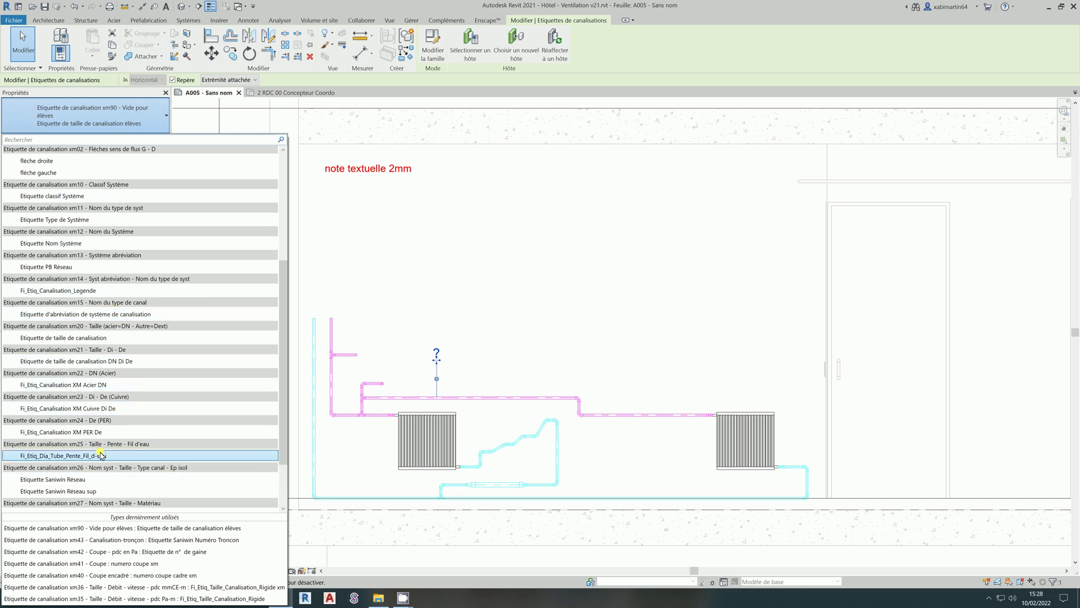
left_click(62, 197)
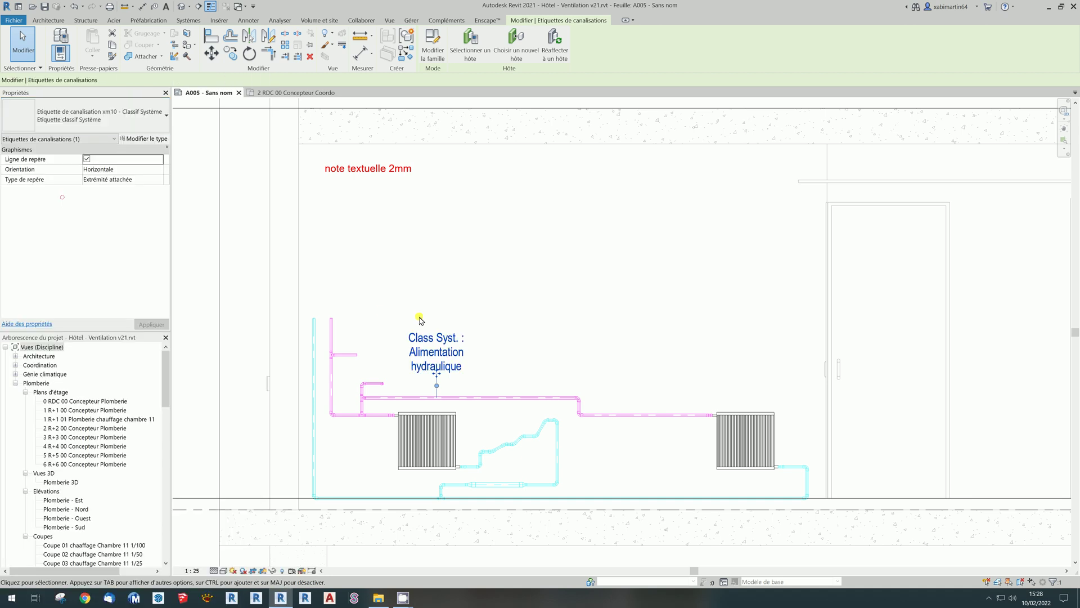
left_click(571, 360)
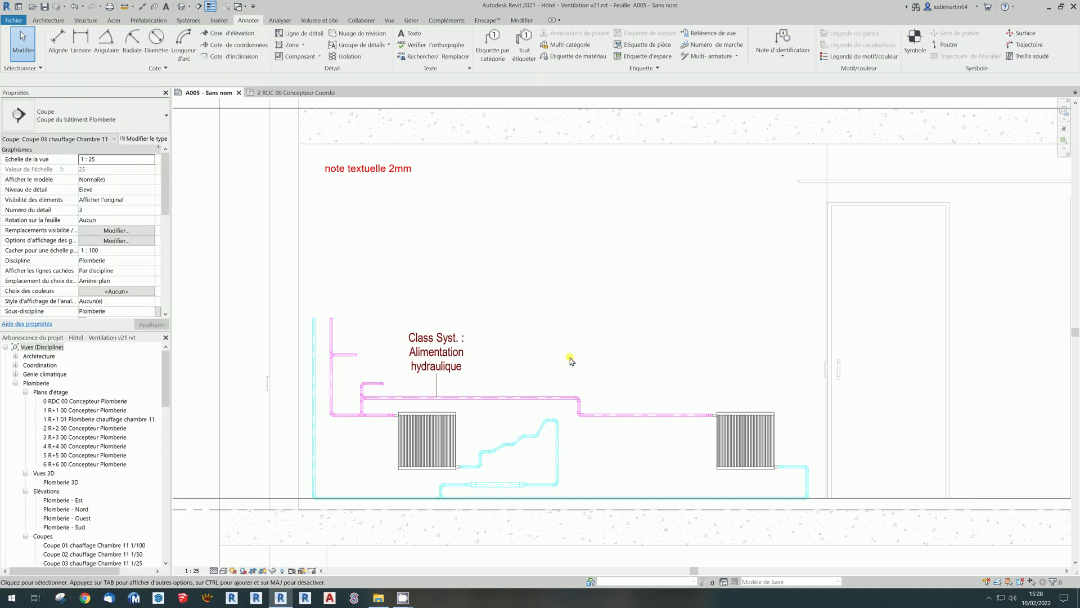